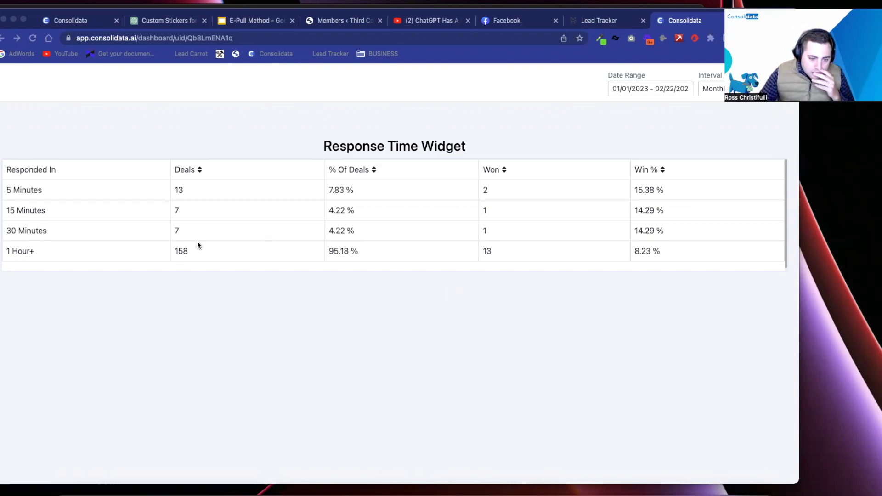
Step: Open the Deal Rot workflow from Lead Tracker's Automation list to review its steps
scroll(197, 222, "right", 1)
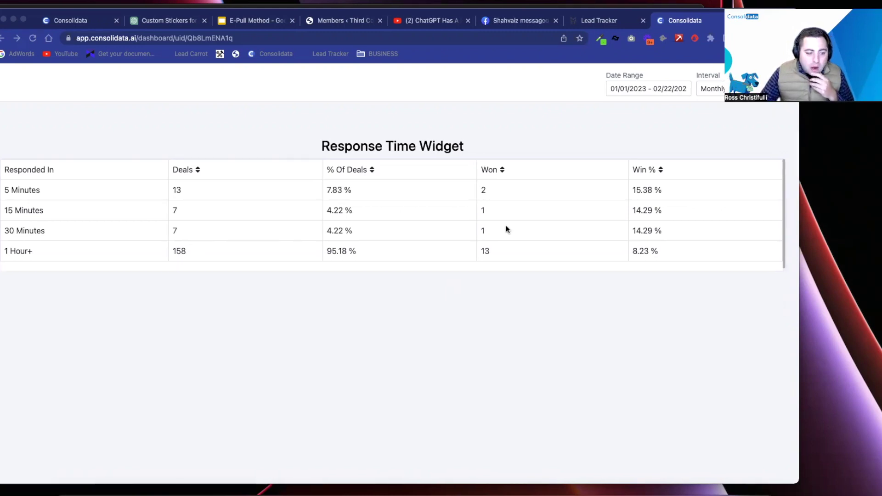
scroll(313, 214, "left", 1)
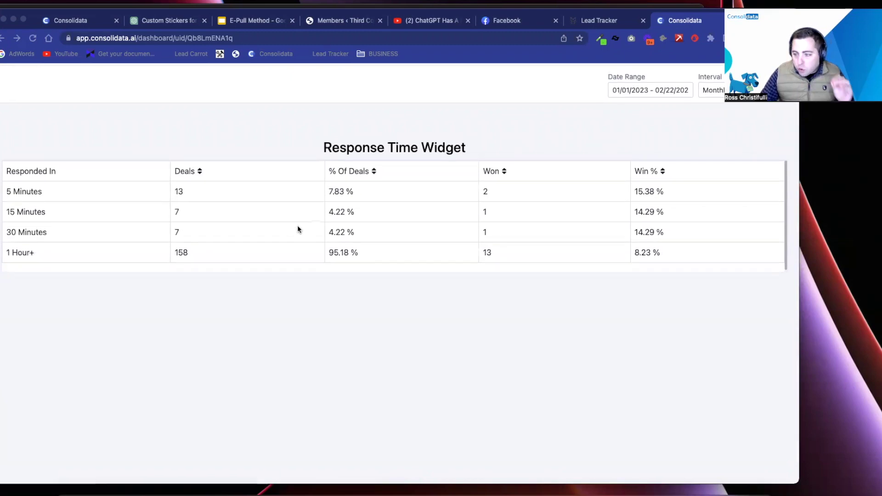
scroll(321, 229, "down", 1)
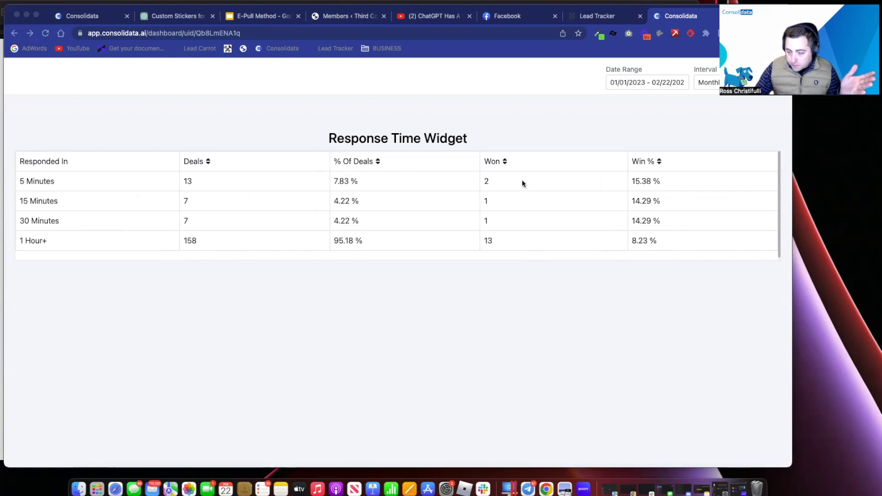
left_click(611, 18)
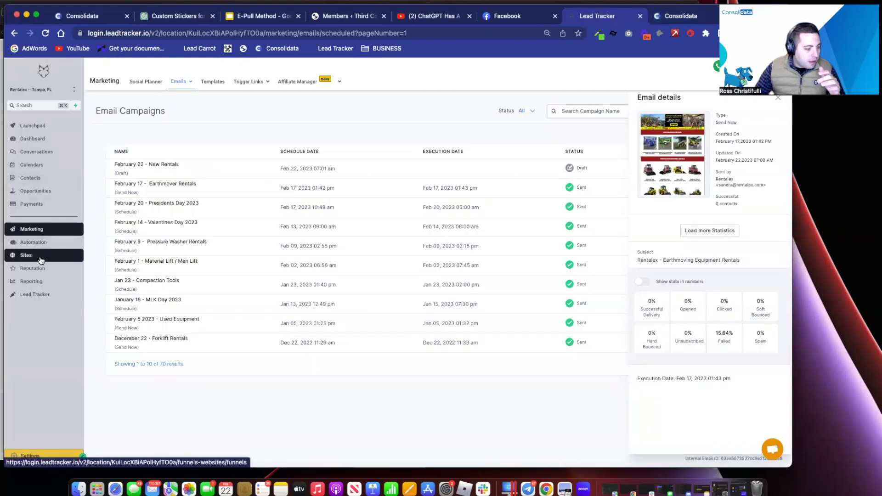
left_click(63, 245)
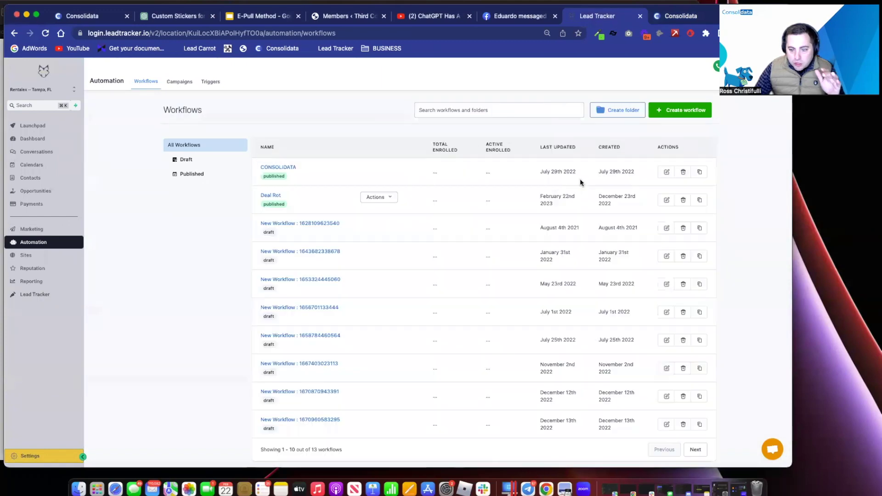
left_click(270, 196)
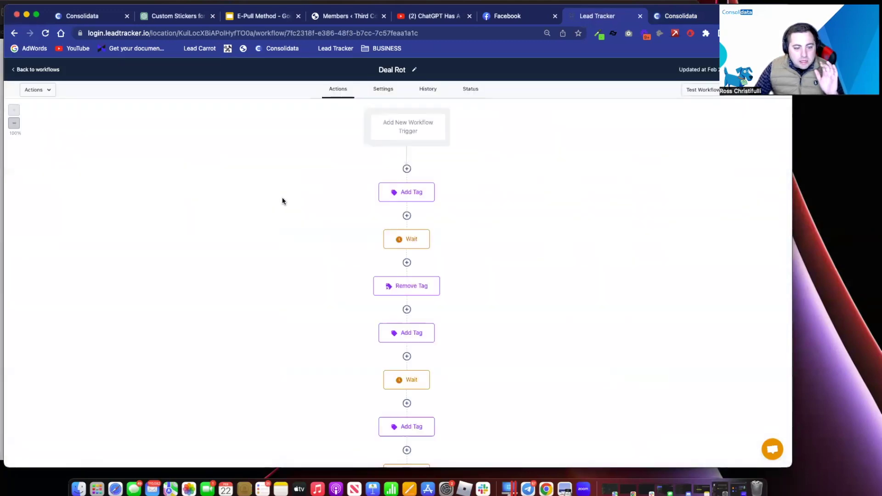
scroll(619, 207, "down", 2)
scroll(618, 206, "up", 2)
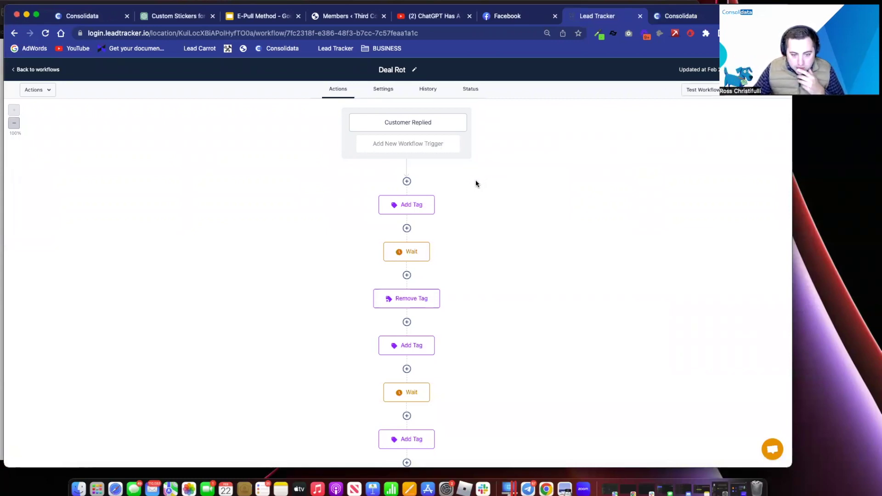
Step: Inspect the Customer Replied trigger, the 'before 5 minutes' Add Tag step and the 5-minute Wait, closing each panel
left_click(423, 124)
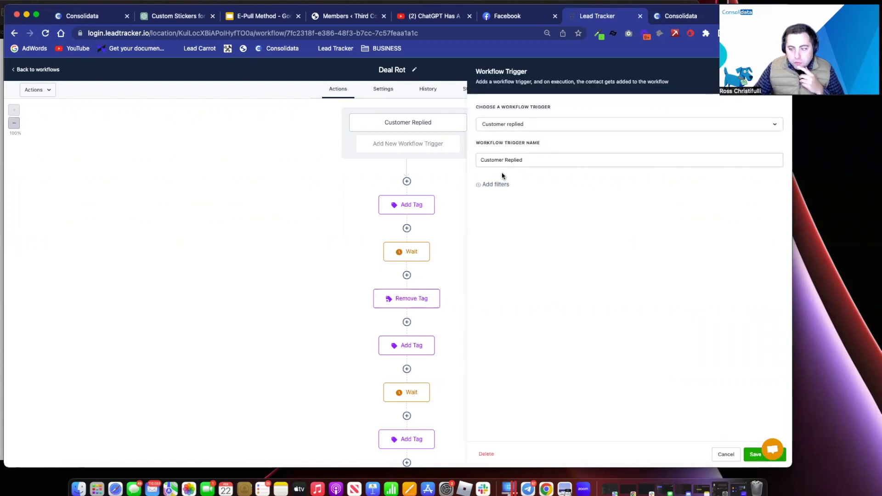
left_click(725, 455)
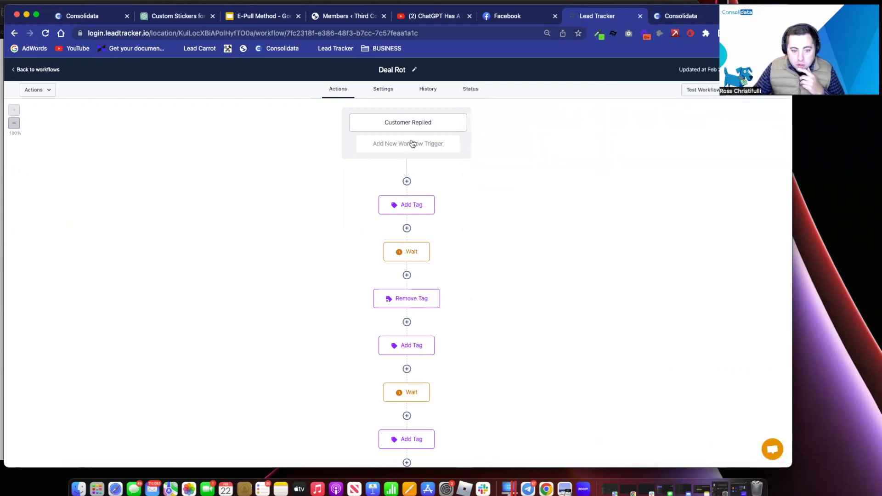
scroll(399, 202, "down", 1)
left_click(407, 187)
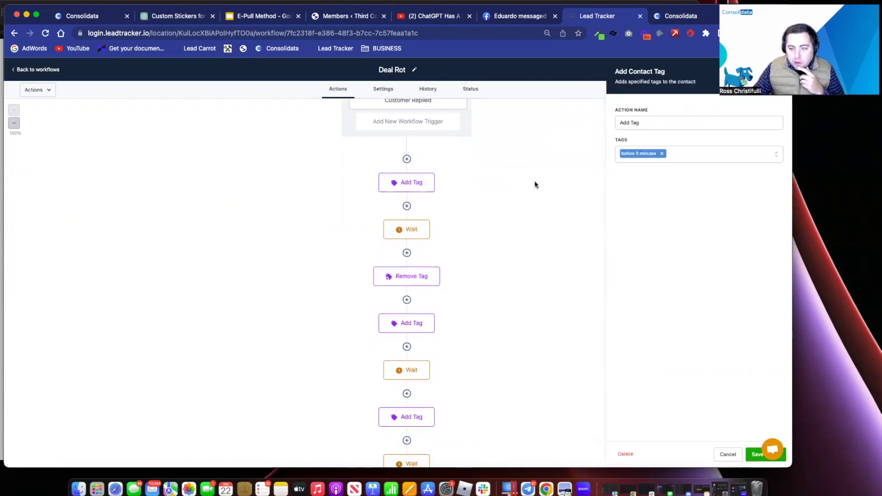
scroll(533, 182, "up", 1)
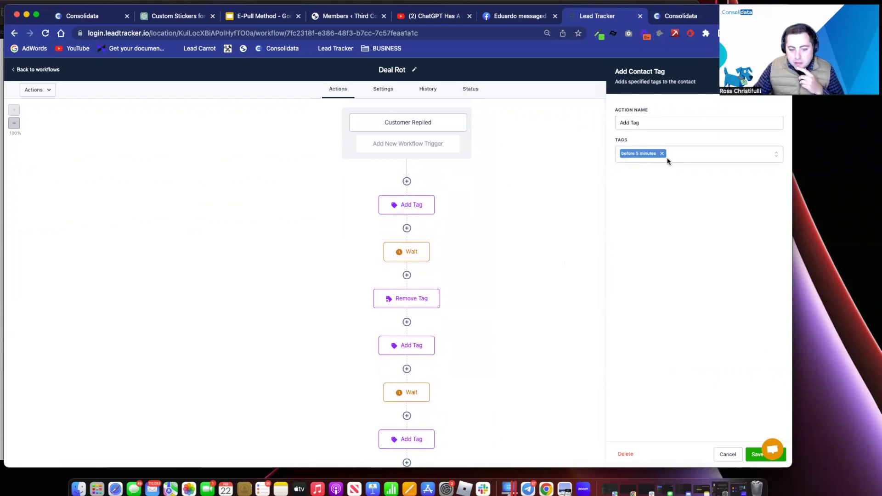
left_click(727, 453)
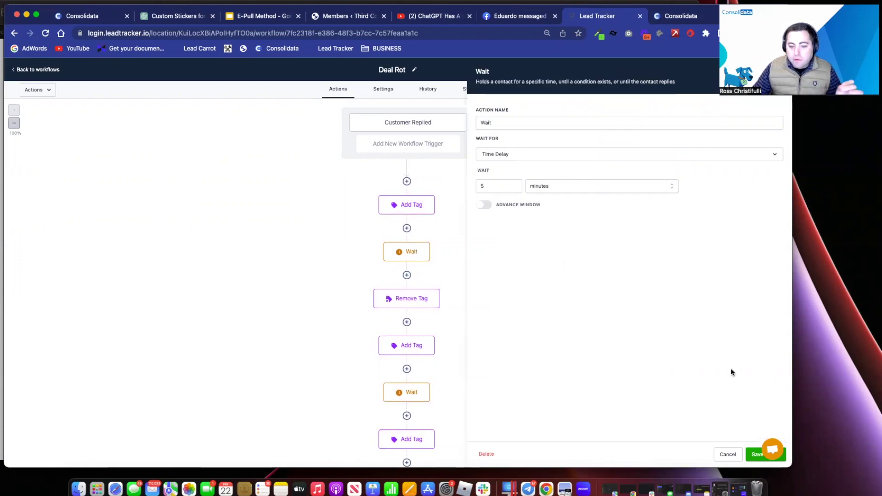
left_click(728, 455)
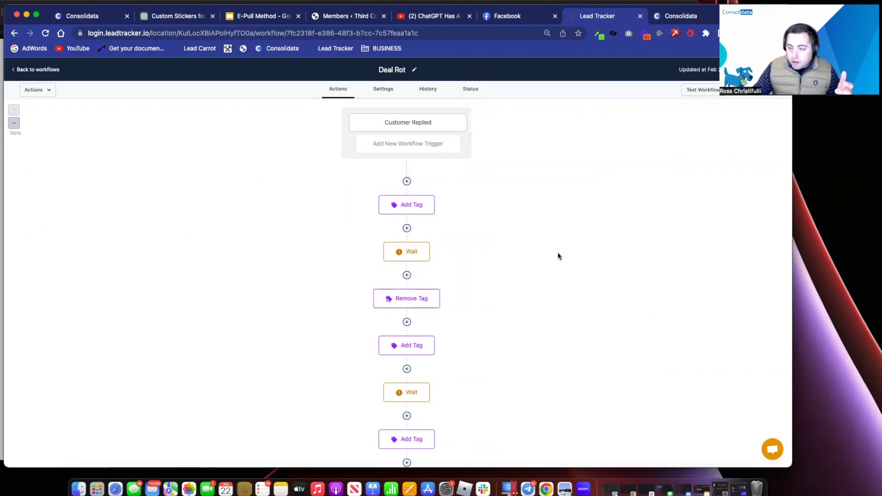
scroll(558, 256, "down", 2)
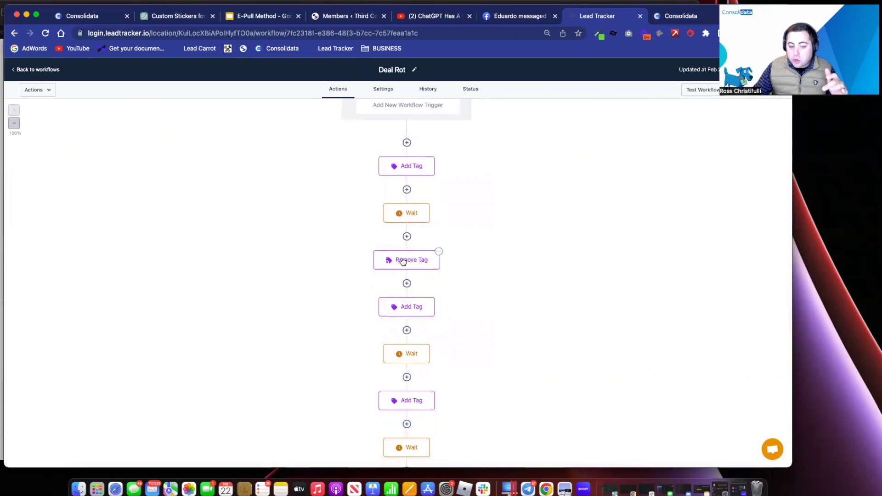
left_click(402, 260)
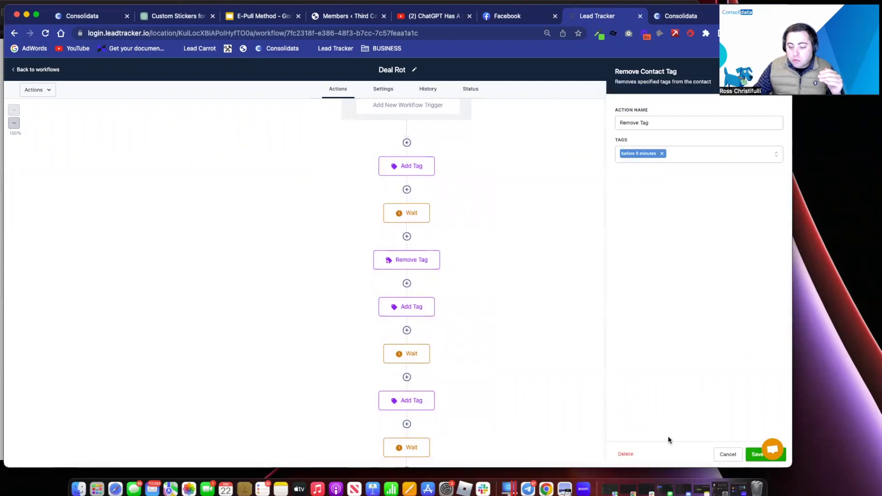
left_click(726, 454)
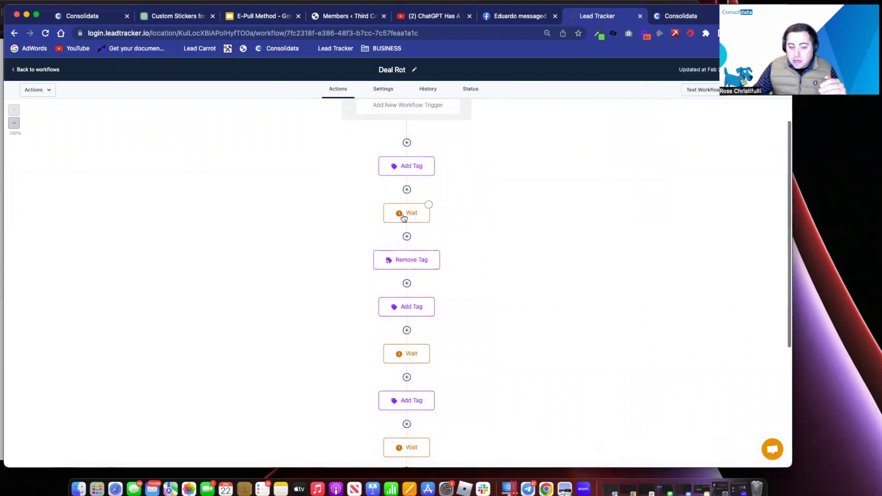
left_click(403, 213)
left_click(724, 454)
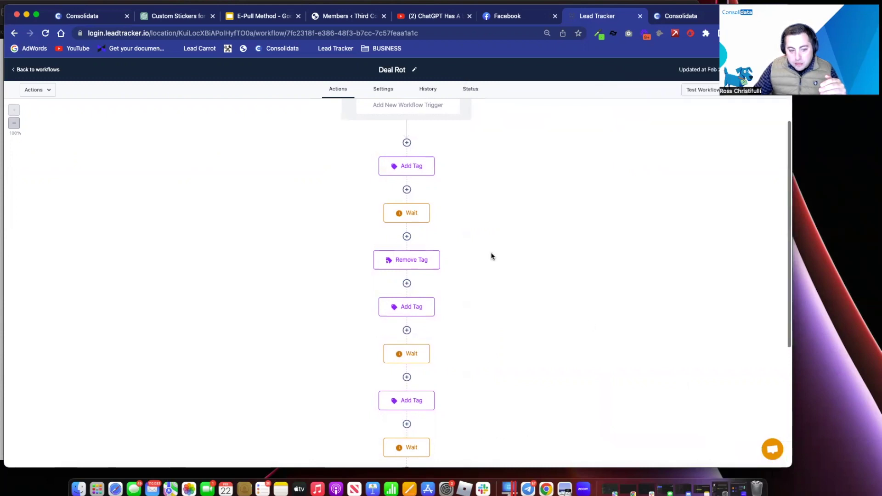
left_click(416, 307)
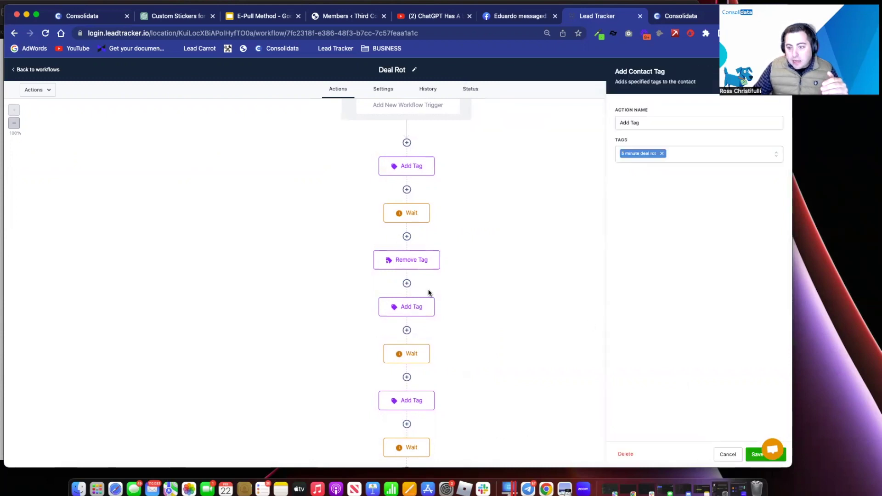
left_click(727, 454)
scroll(514, 333, "down", 3)
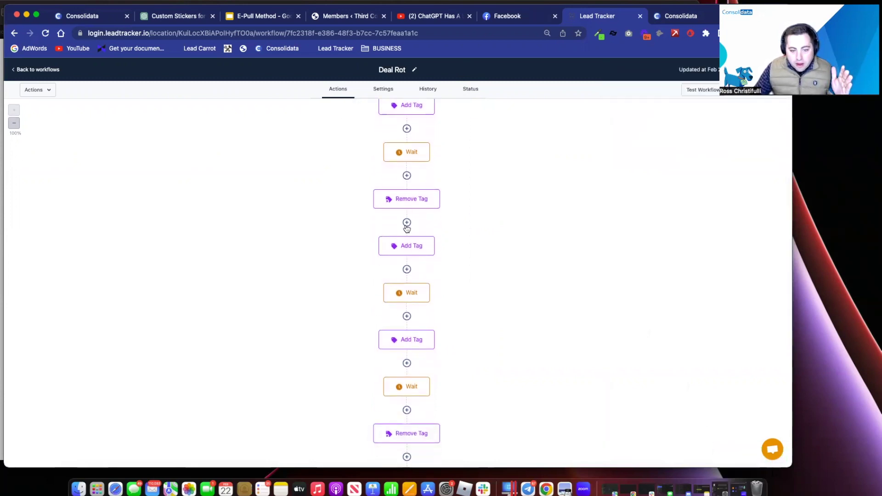
left_click(408, 294)
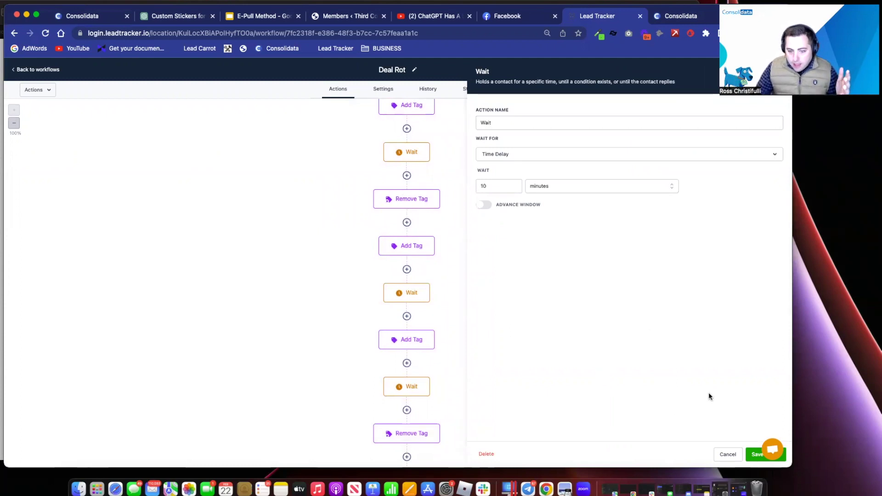
left_click(728, 454)
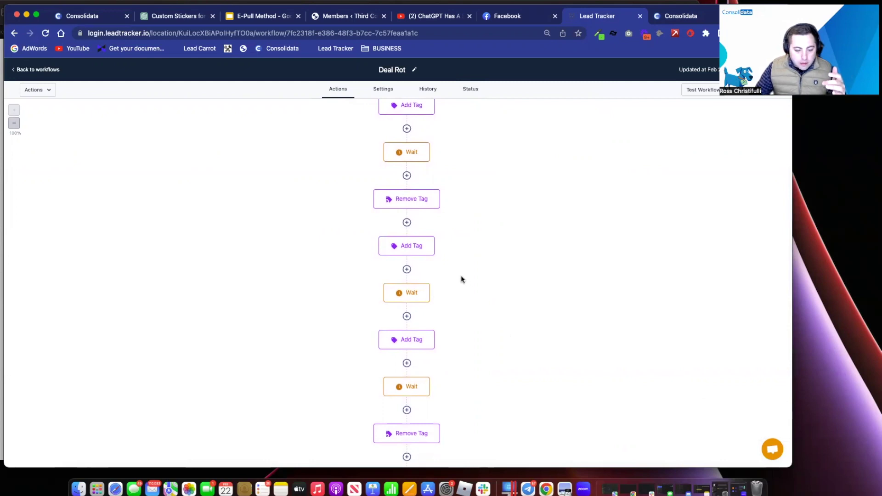
scroll(442, 301, "down", 5)
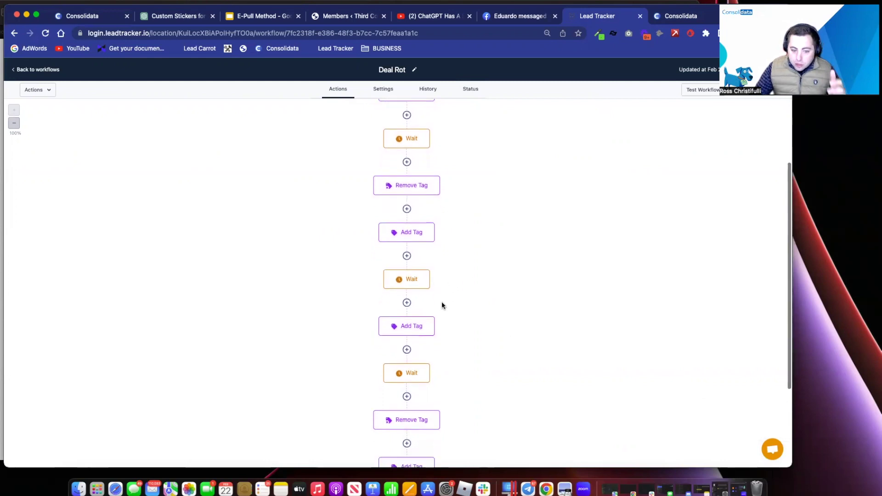
scroll(442, 301, "down", 3)
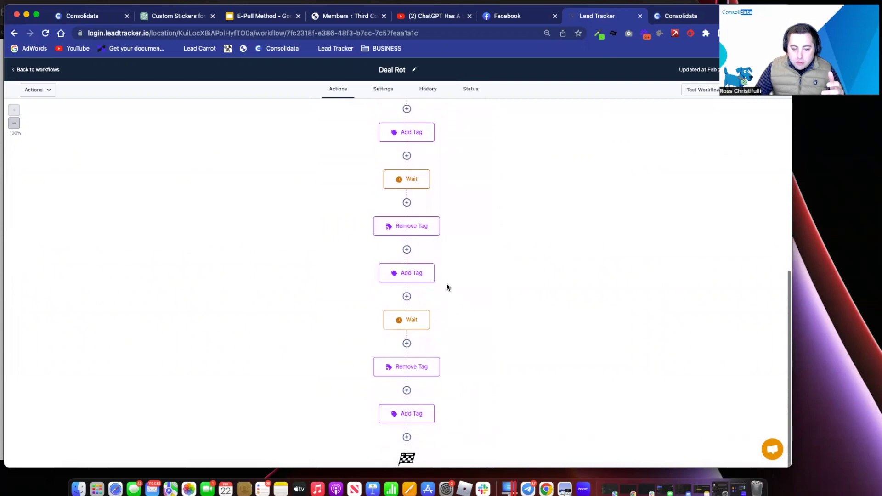
scroll(417, 277, "down", 1)
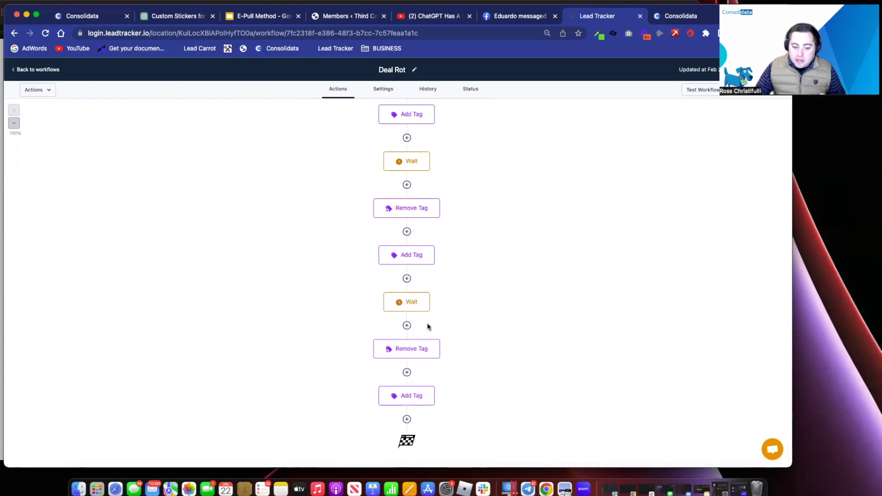
left_click(416, 303)
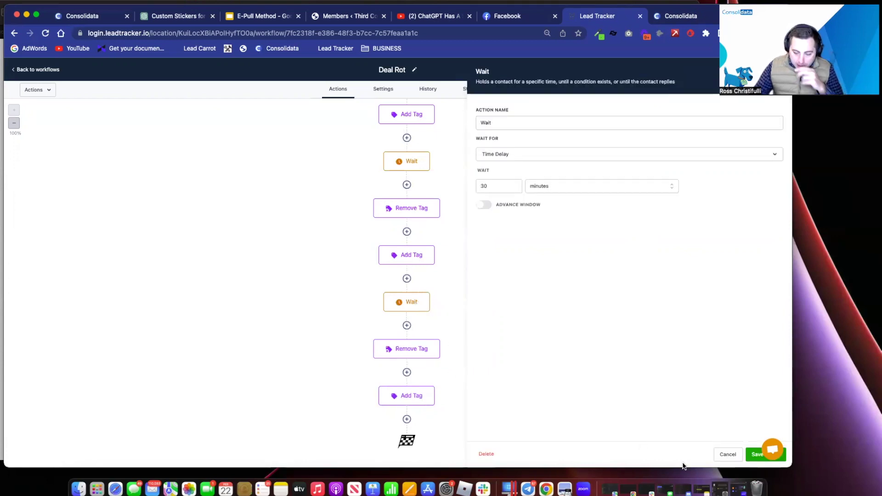
left_click(729, 455)
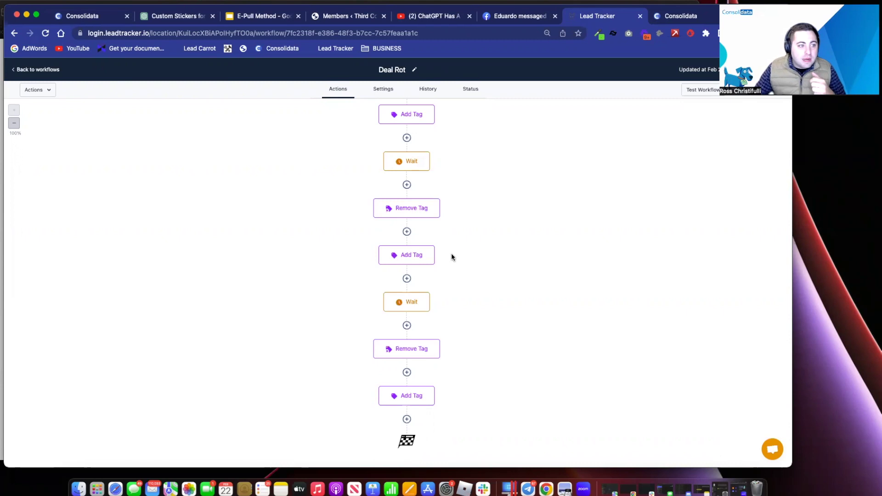
Step: Back in Consolidata's editor, collapse Mappings and close the Response Time Widget settings
left_click(683, 19)
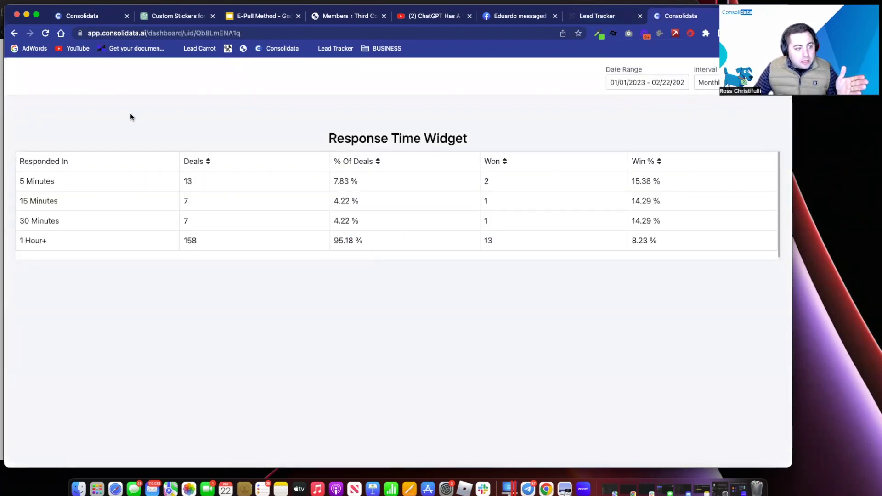
left_click(83, 15)
scroll(116, 218, "up", 4)
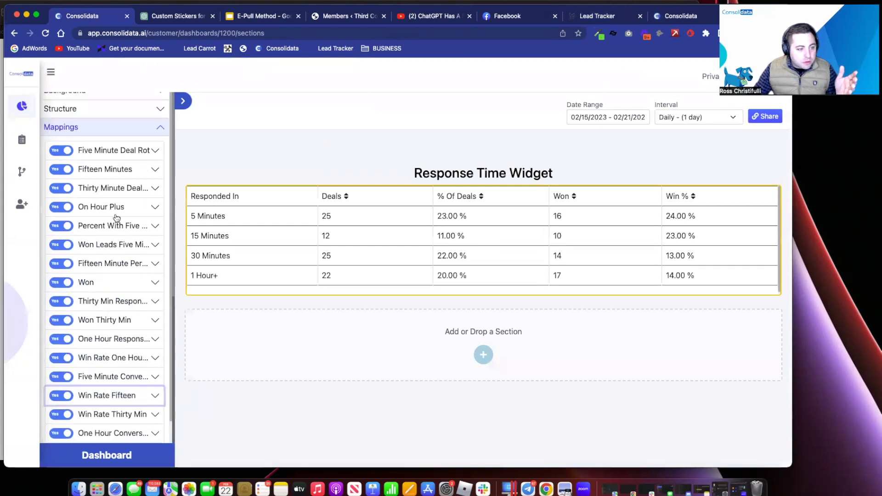
left_click(131, 129)
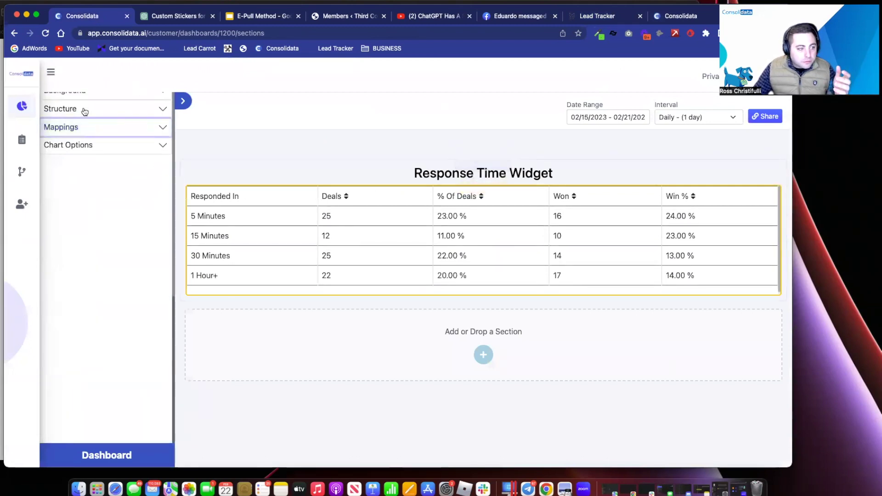
scroll(84, 111, "up", 3)
left_click(156, 102)
Step: View the Rentalex attribute Five Minute Deal Rot and close it unchanged
scroll(123, 271, "down", 3)
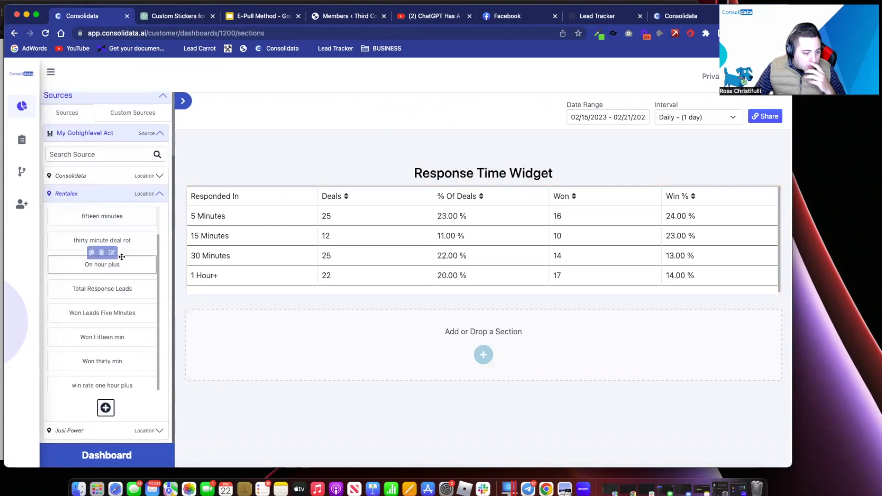
scroll(121, 257, "up", 2)
left_click(112, 214)
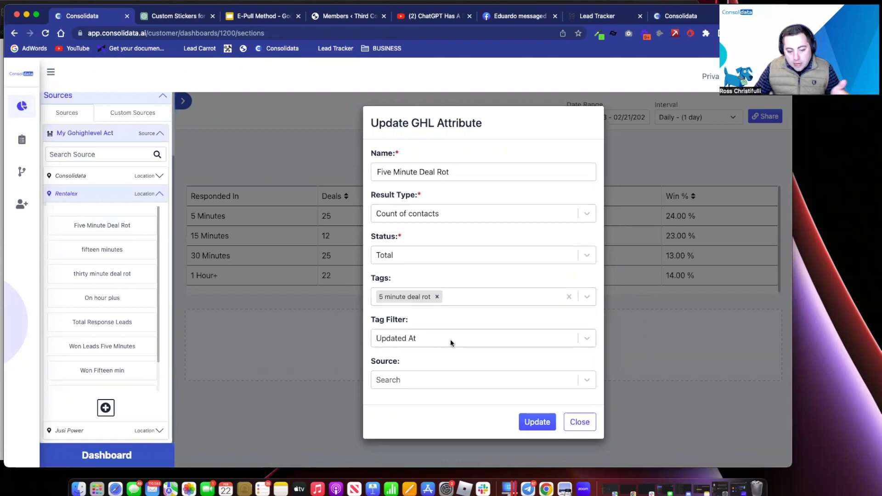
left_click(579, 422)
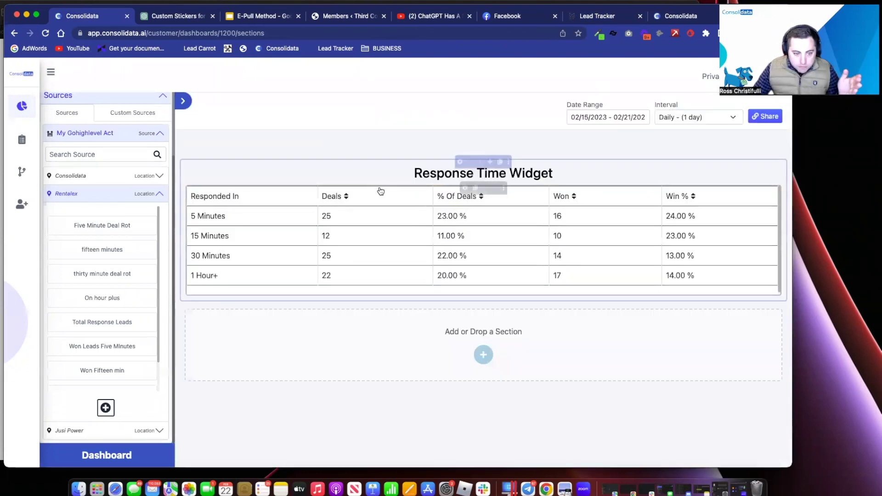
Step: Change the dashboard timezone to Central Time (US & Canada) in Dashboard Settings
scroll(158, 147, "up", 5)
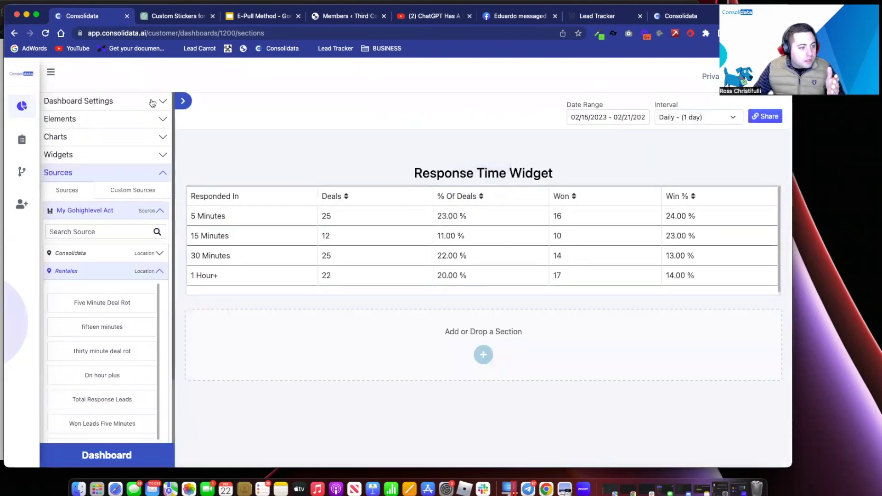
left_click(152, 101)
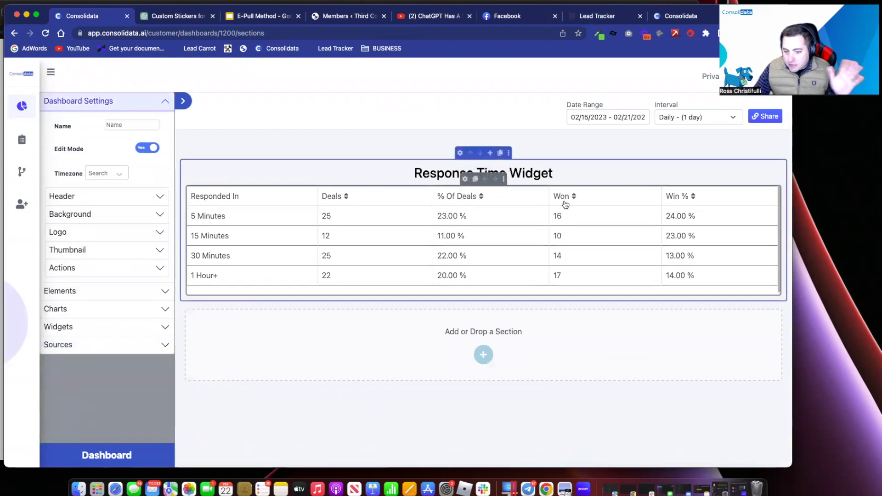
left_click(105, 173)
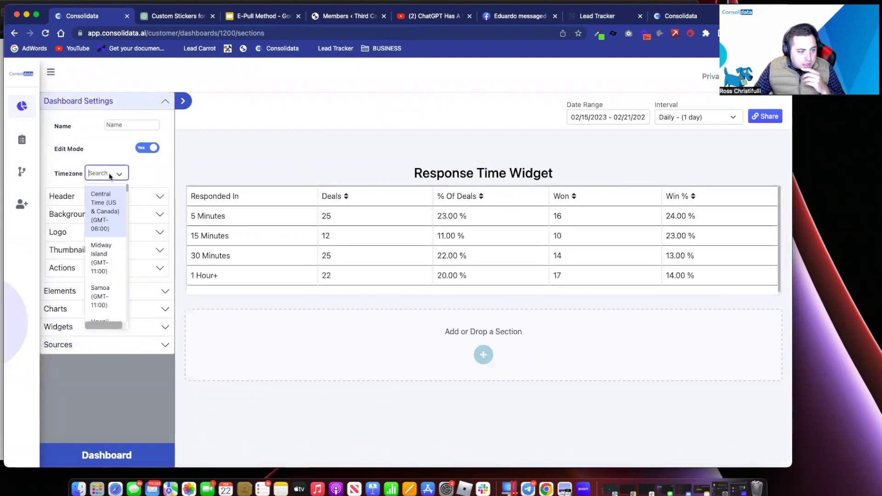
left_click(100, 202)
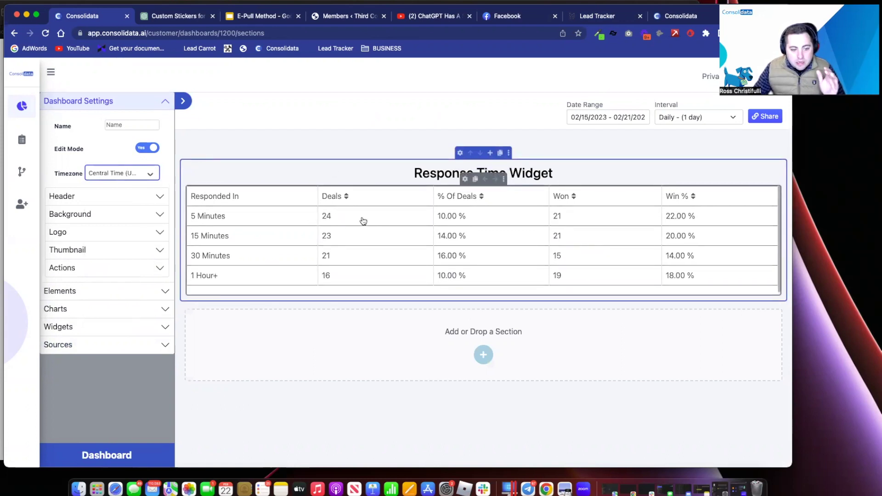
mouse_move(338, 217)
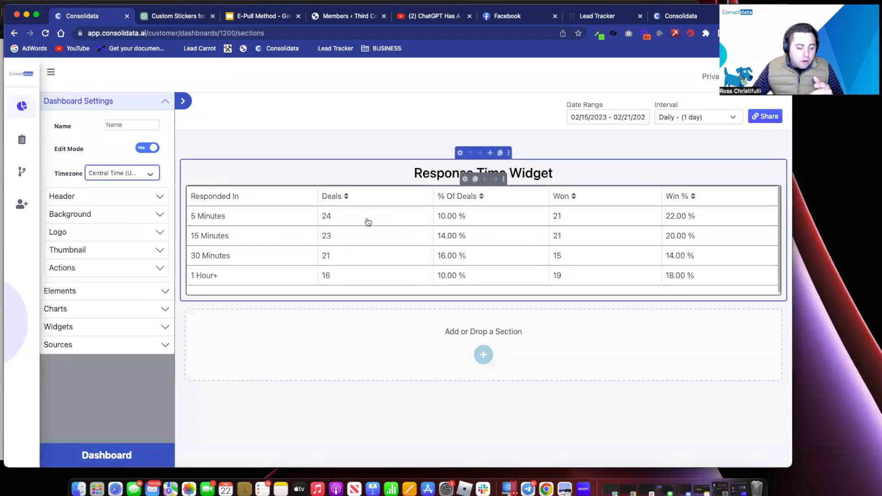
Step: View the formula of the Percent with Five minutes custom source, then close it
left_click(157, 105)
left_click(160, 173)
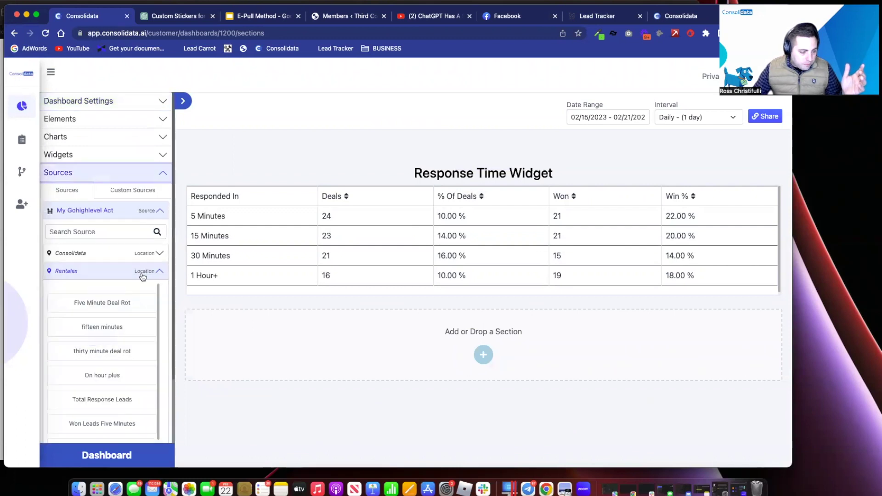
scroll(143, 276, "down", 3)
scroll(140, 348, "down", 2)
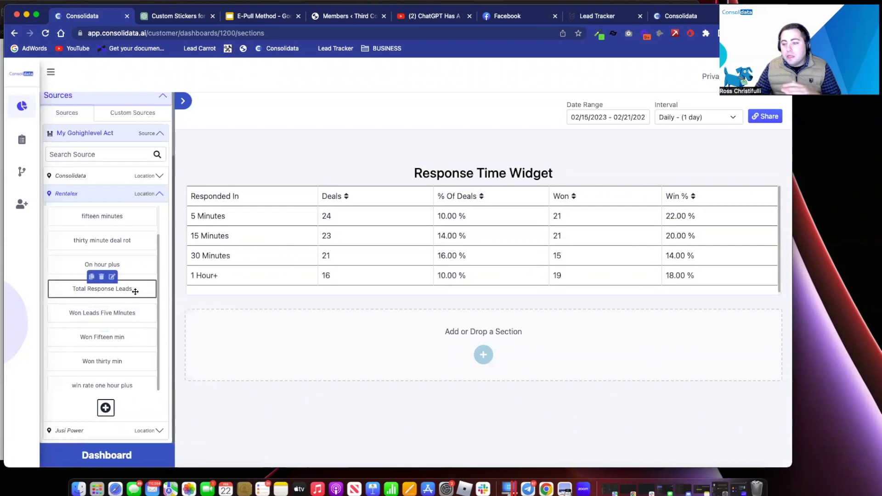
left_click_drag(133, 289, 109, 189)
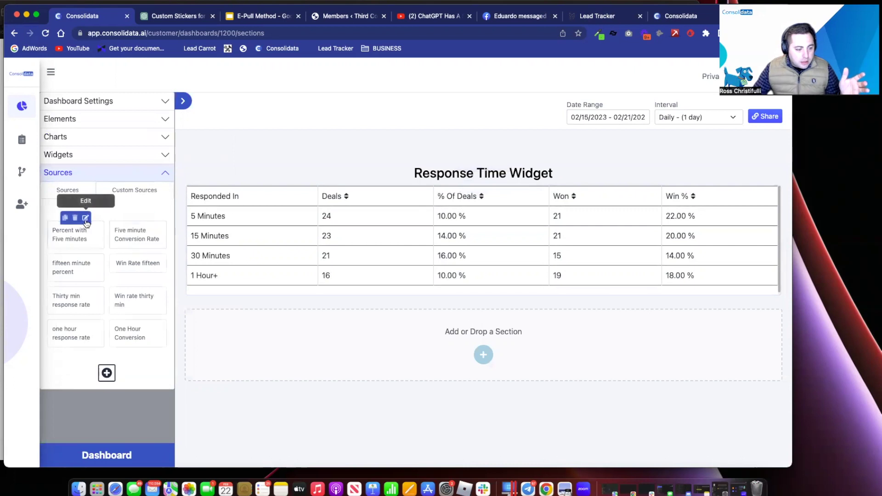
left_click(86, 219)
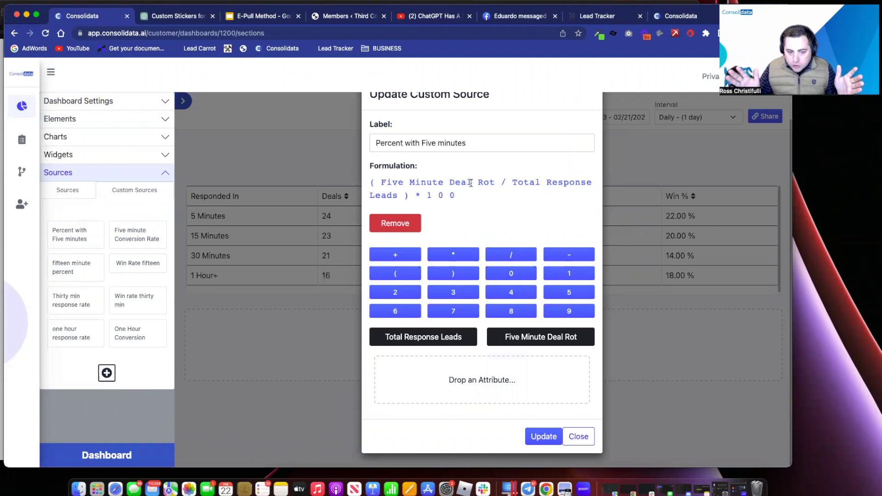
left_click(577, 436)
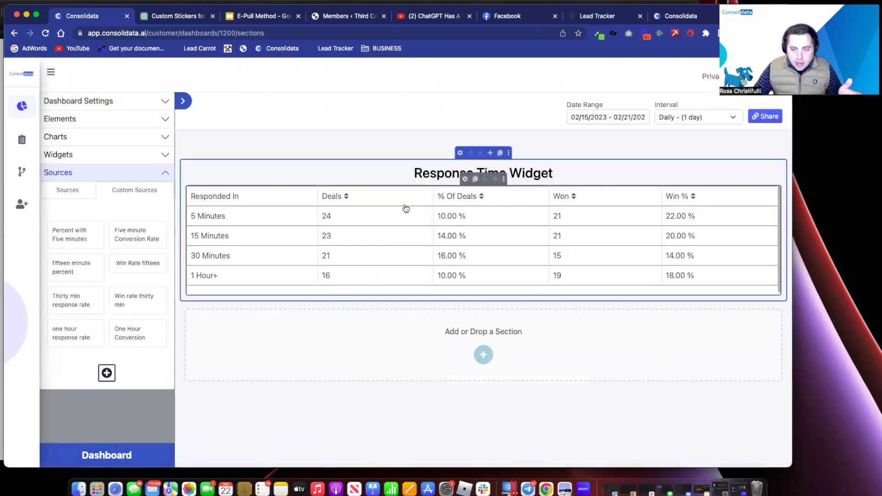
Step: Check the shared dashboard and Lead Tracker tabs, then return to the dashboard editor
left_click(680, 16)
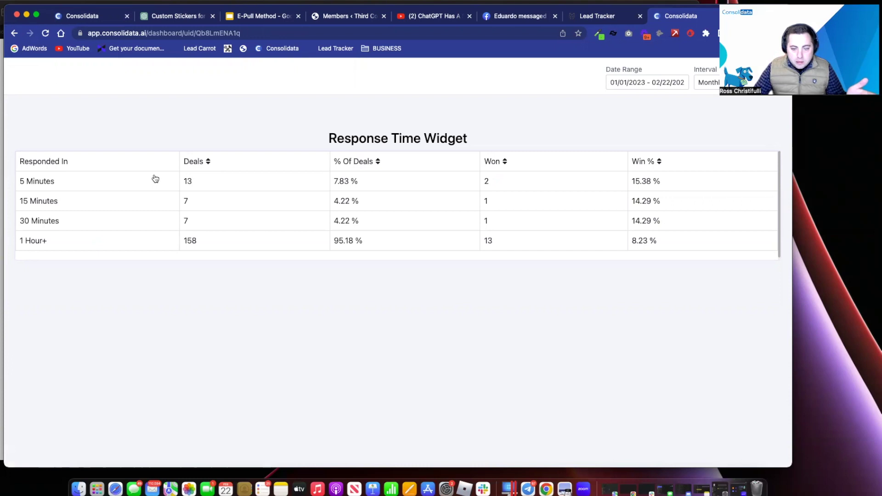
left_click(597, 20)
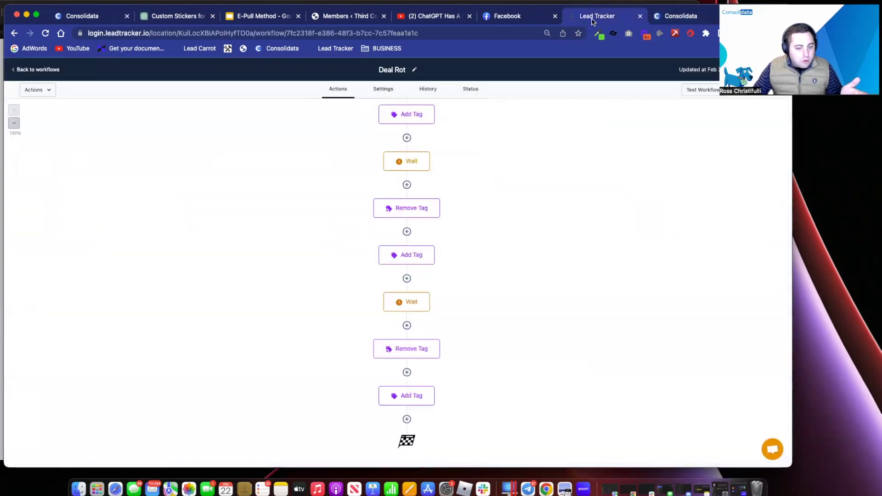
left_click(649, 19)
Step: Expand the My Gohighlevel Act source and the Rentalex location's attributes in Sources
left_click(105, 20)
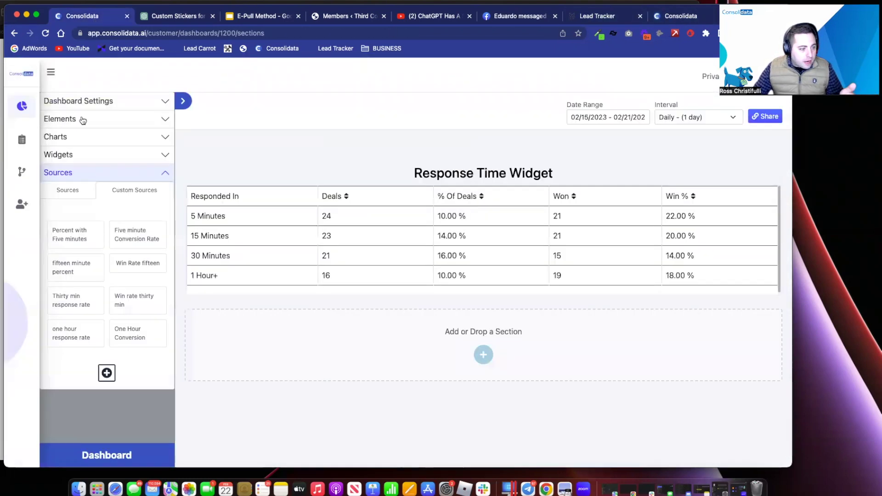
left_click(67, 190)
left_click(100, 209)
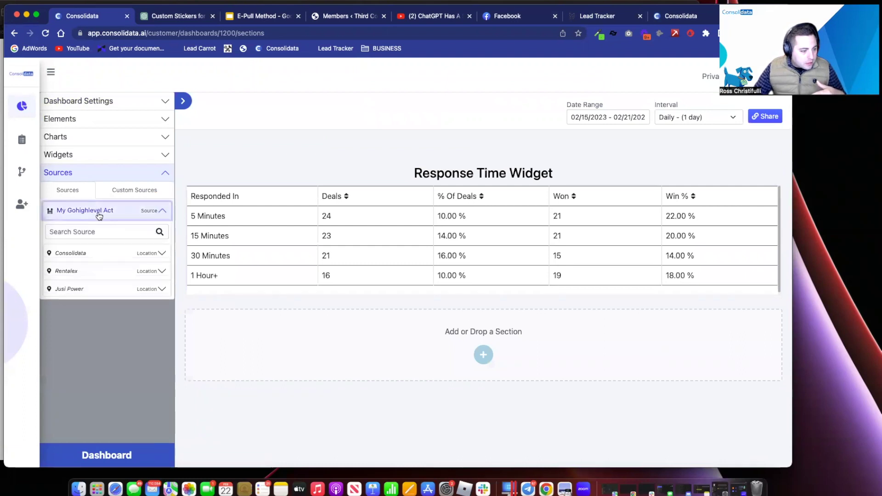
left_click(129, 261)
left_click(130, 262)
left_click(134, 271)
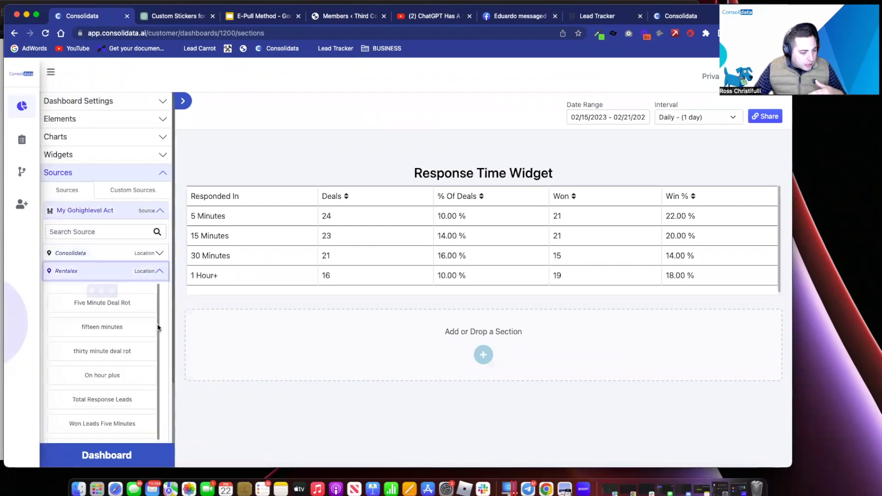
Step: View the Won Leads Five Minutes attribute unchanged, then switch to the shared dashboard
scroll(125, 358, "down", 2)
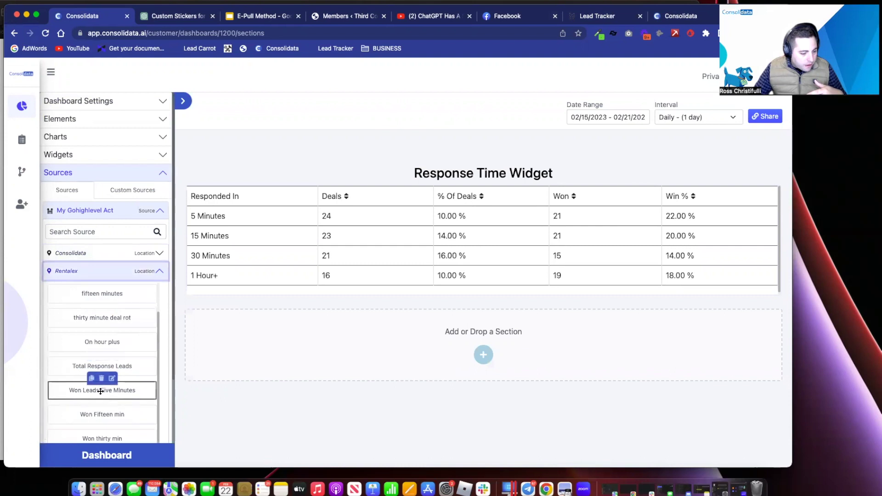
left_click(112, 379)
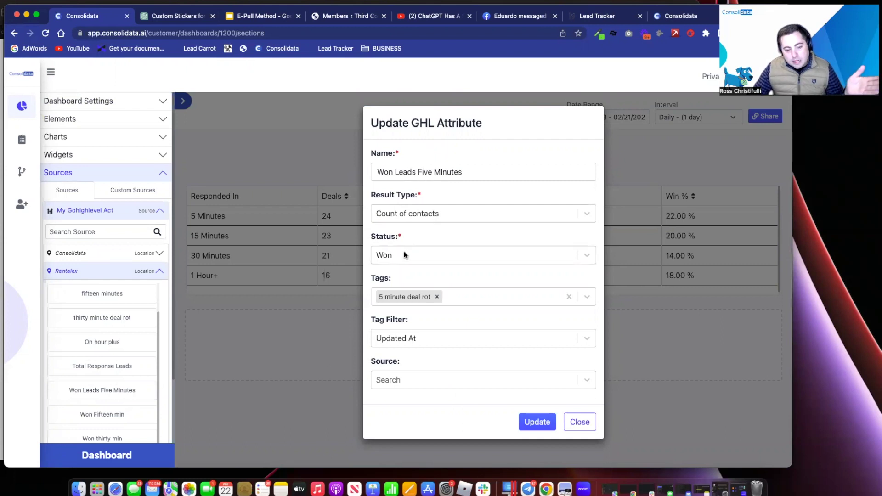
left_click(578, 422)
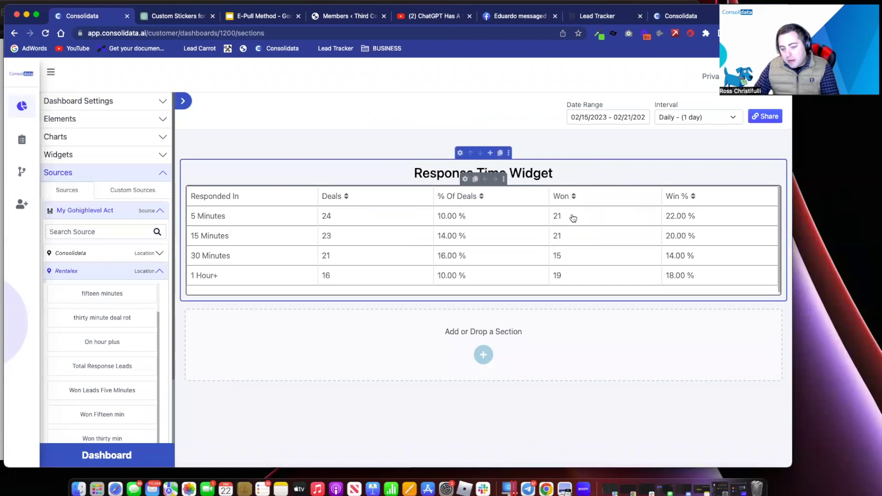
mouse_move(578, 218)
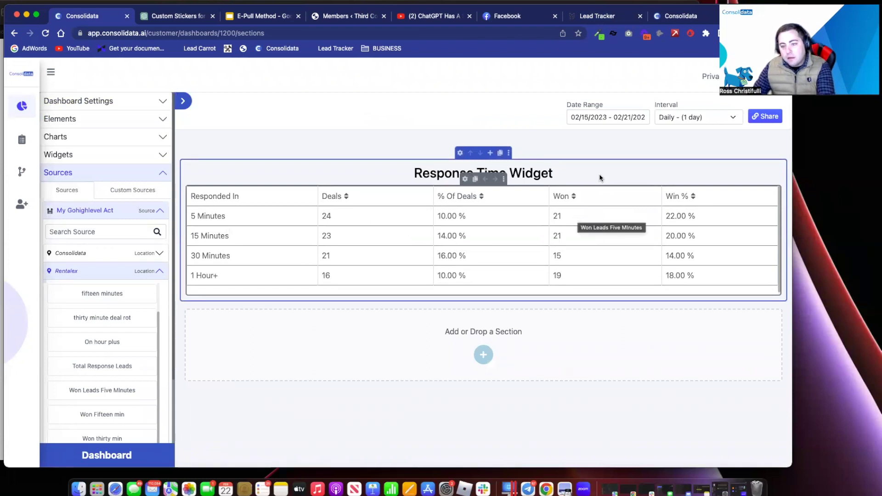
key("super+9")
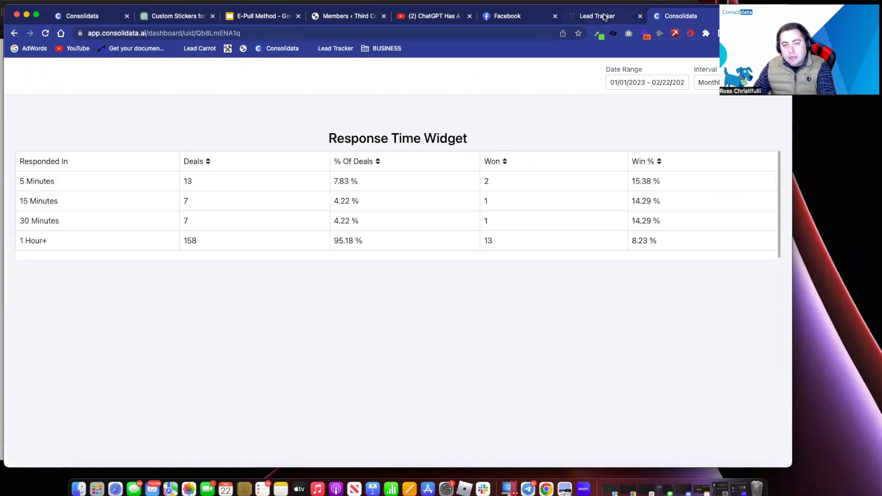
Step: View the Five minute Conversion Rate formula, then check the 15.38% 5 Minutes win rate on the shared dashboard
left_click(89, 16)
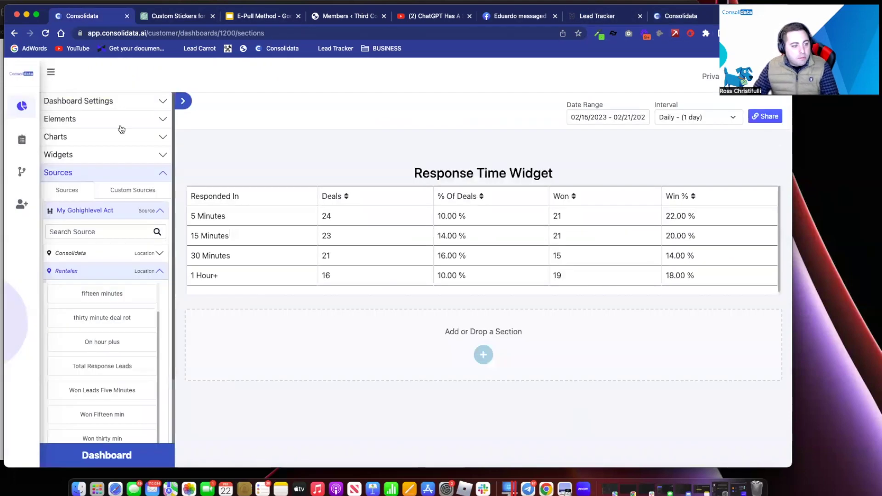
left_click(134, 190)
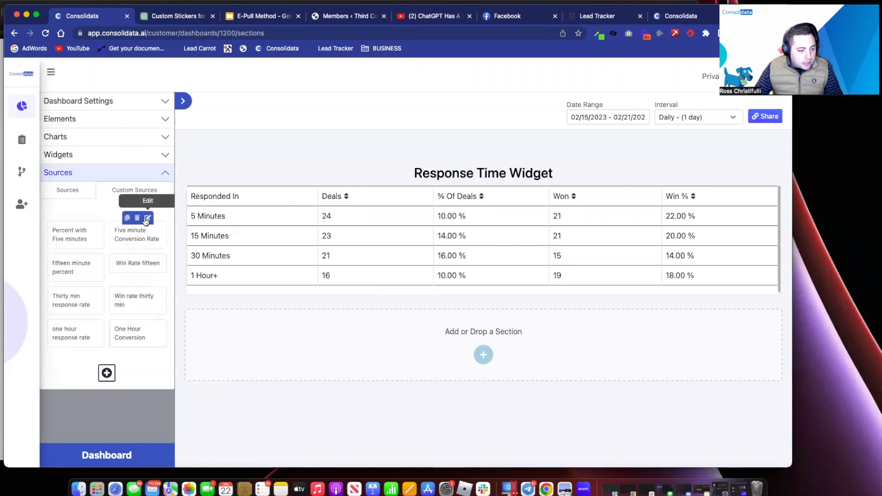
left_click(146, 219)
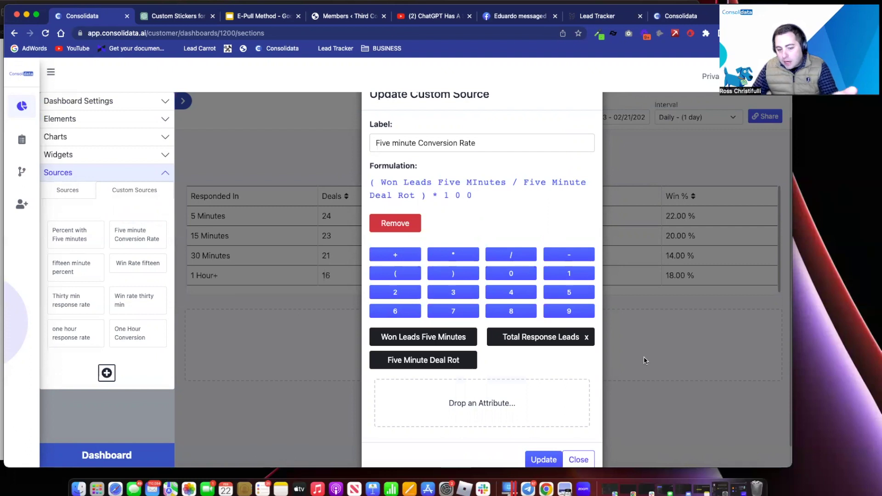
left_click(578, 459)
left_click(668, 17)
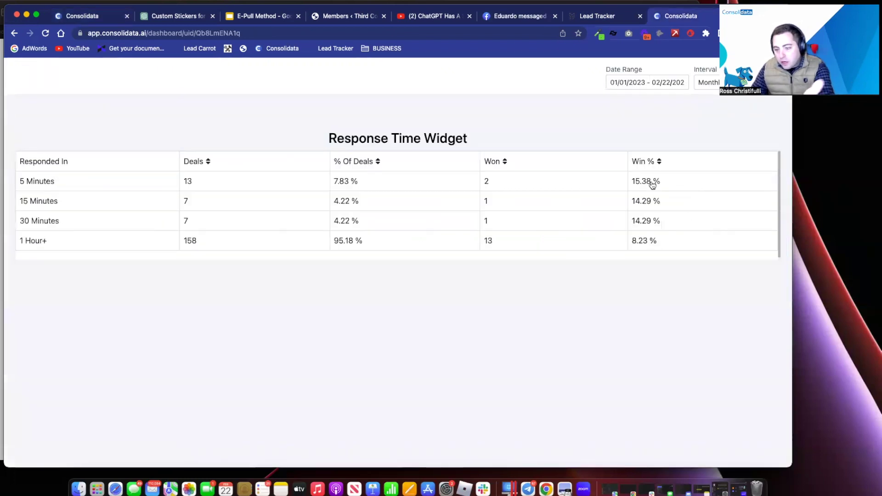
mouse_move(656, 186)
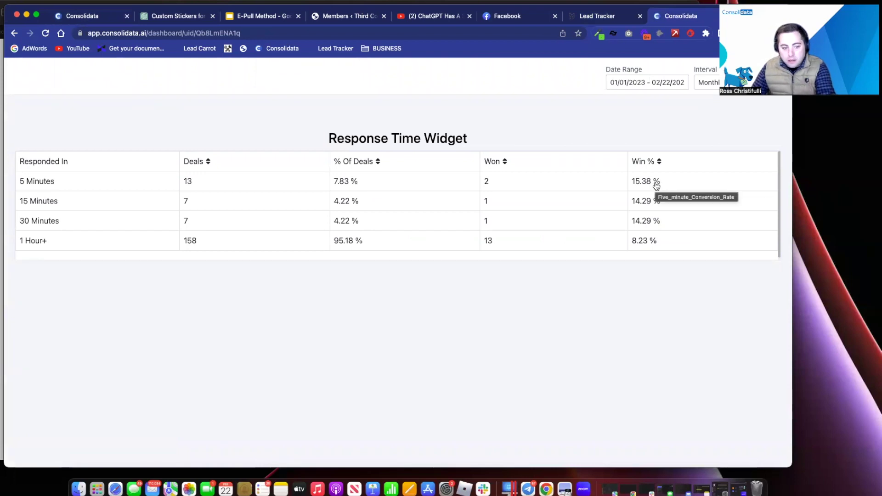